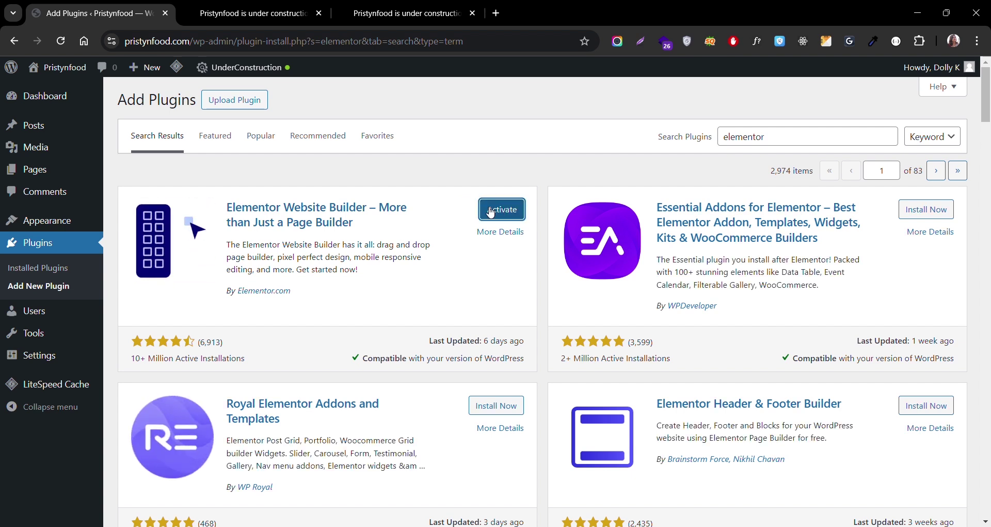
Activate the Elementor Website Builder plugin and return from its onboarding page to the Add Plugins page.
{"action": "left_click", "coordinate": [489, 211]}
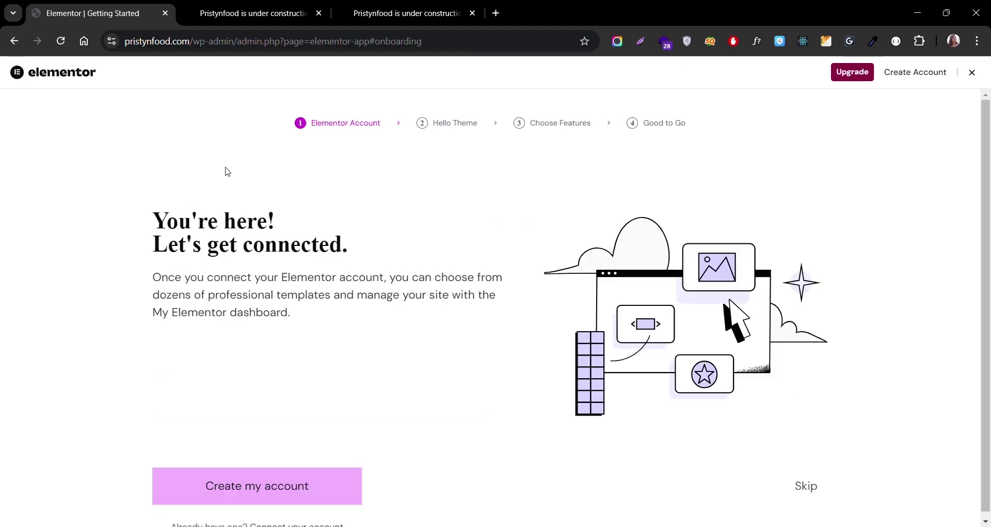
{"action": "scroll", "coordinate": [377, 247], "scroll_direction": "down", "scroll_amount": 1}
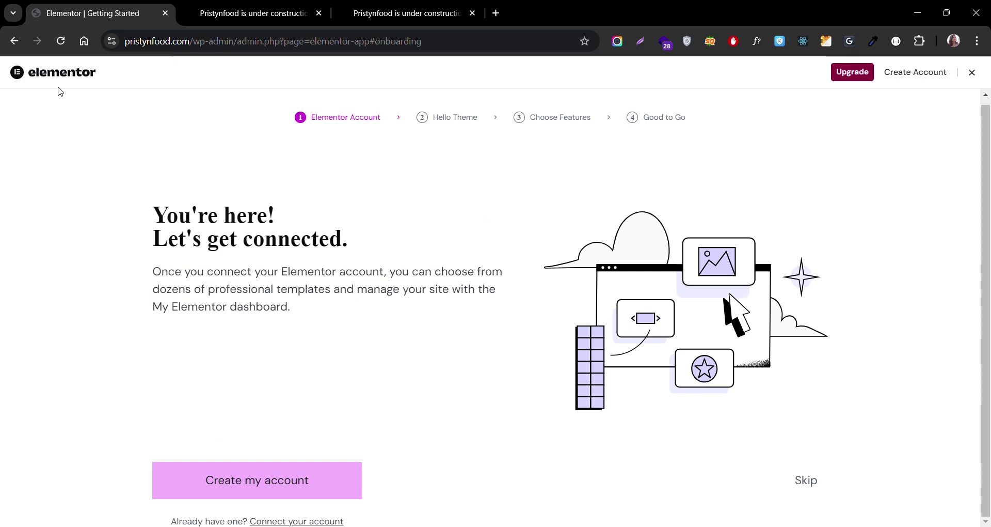
{"action": "left_click", "coordinate": [14, 42]}
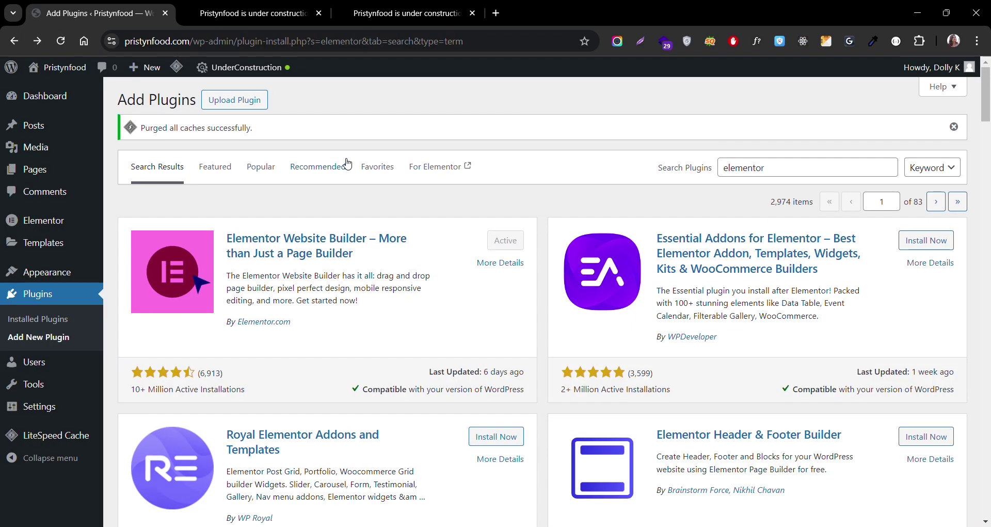
Upload the plugin file all-in-one-wp-migration(Rana 10+GB).zip, install it and activate it.
{"action": "left_click", "coordinate": [225, 98]}
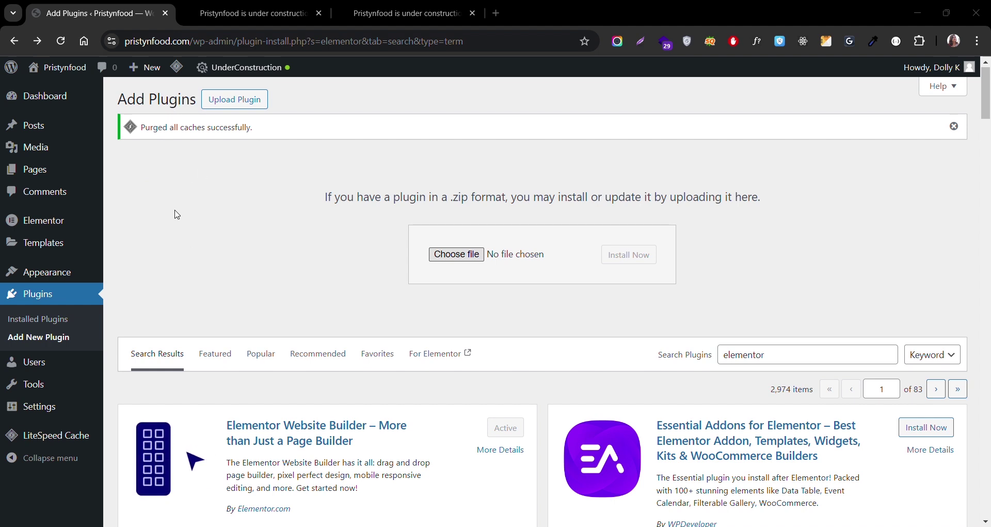
{"action": "left_click", "coordinate": [309, 323]}
{"action": "left_click", "coordinate": [619, 253]}
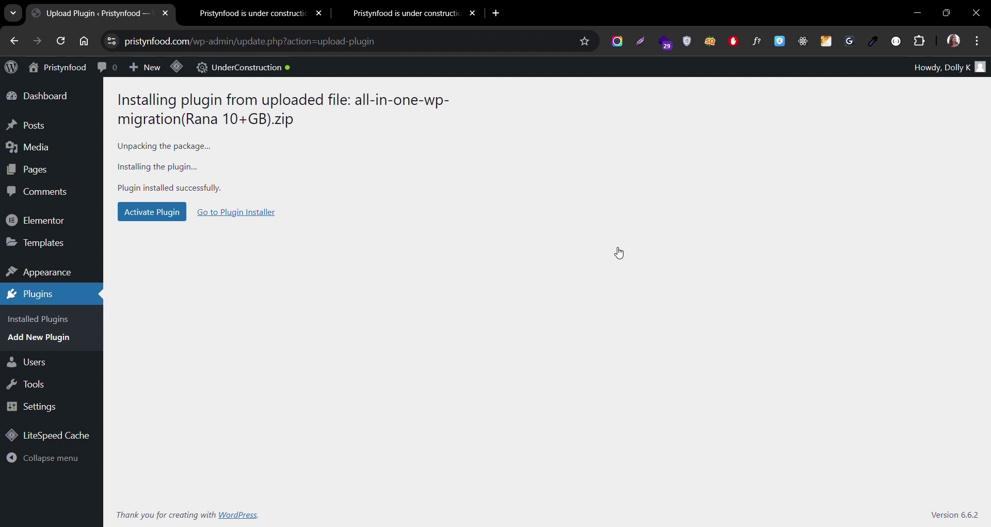
{"action": "left_click", "coordinate": [148, 219]}
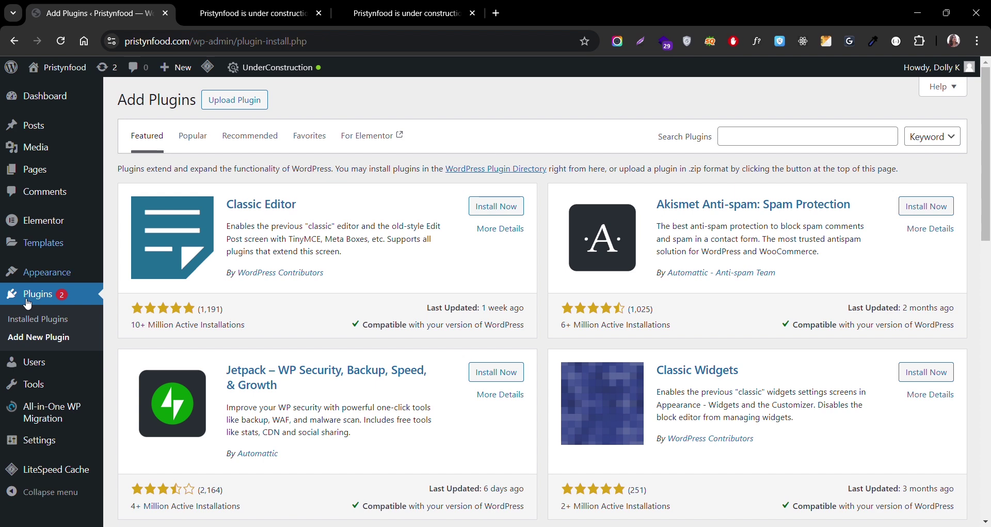
Create a new page titled "Home" in a separate browser tab, dismissing the block editor welcome guide, and publish it.
{"action": "mouse_move", "coordinate": [94, 169]}
{"action": "middle_click", "coordinate": [147, 171]}
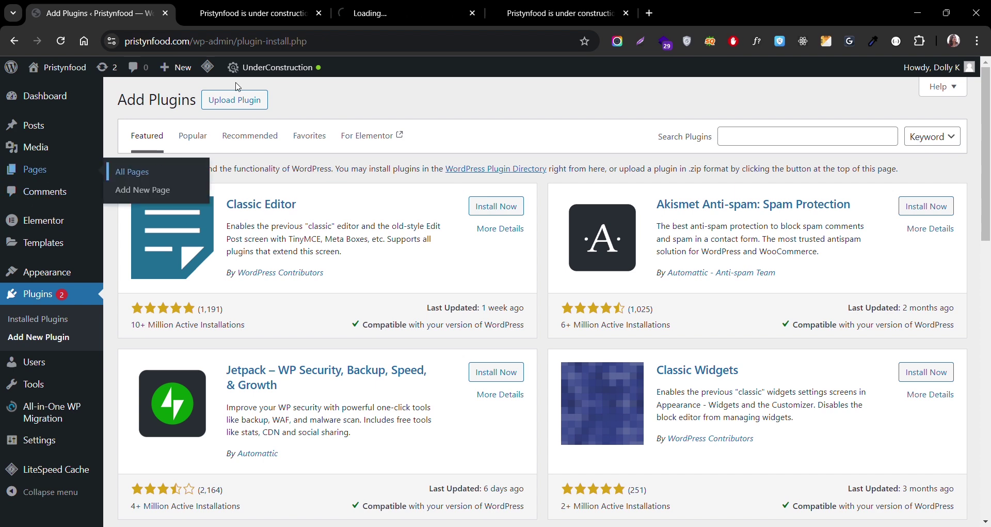
{"action": "left_click", "coordinate": [341, 10]}
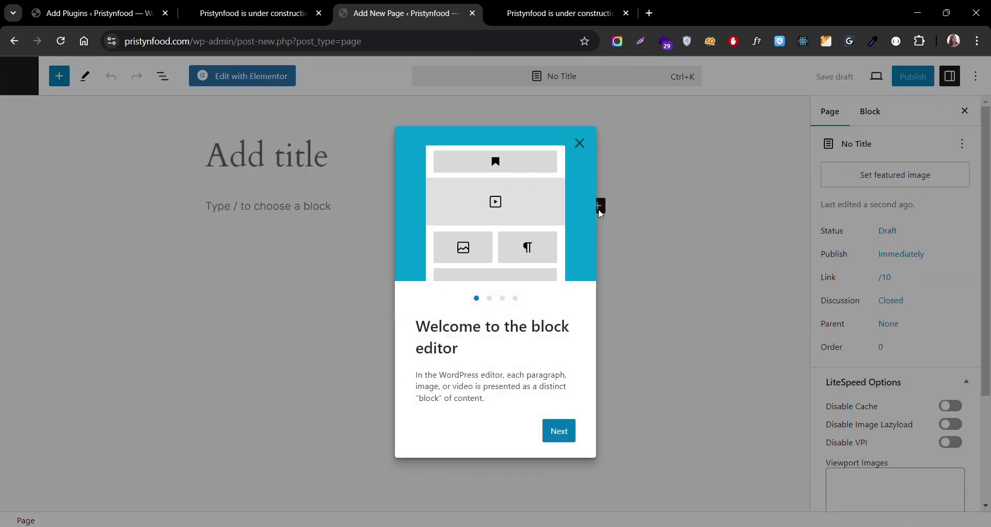
{"action": "left_click", "coordinate": [580, 143]}
{"action": "type", "text": "H"}
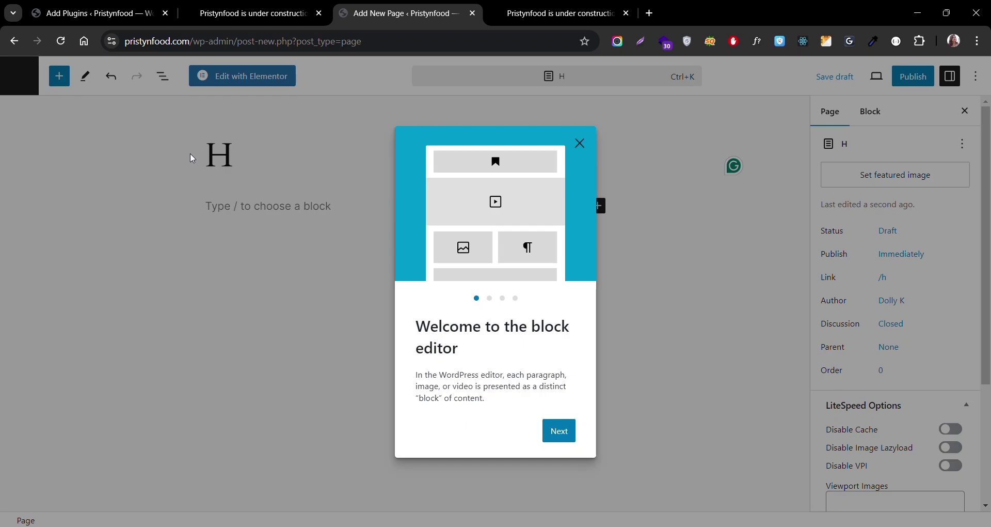
{"action": "left_click", "coordinate": [580, 143]}
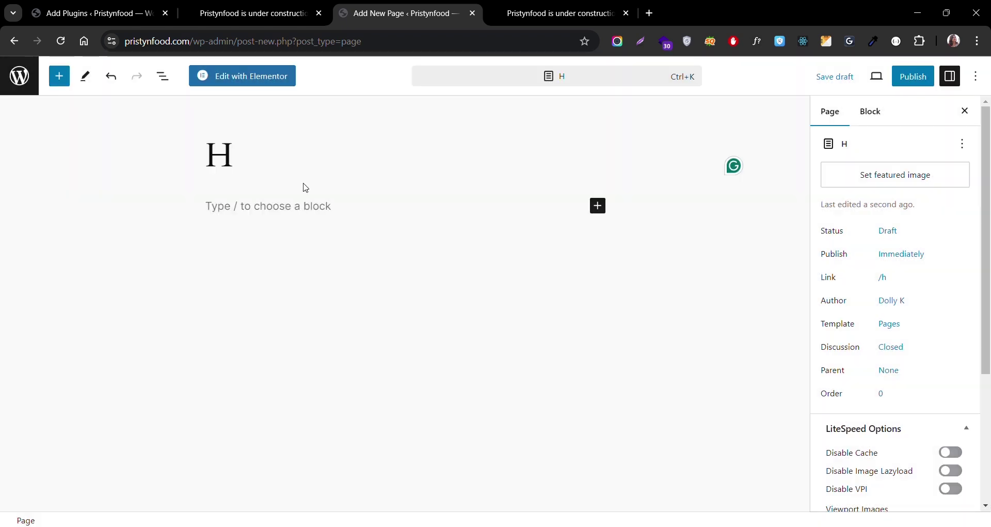
{"action": "type", "text": "ome"}
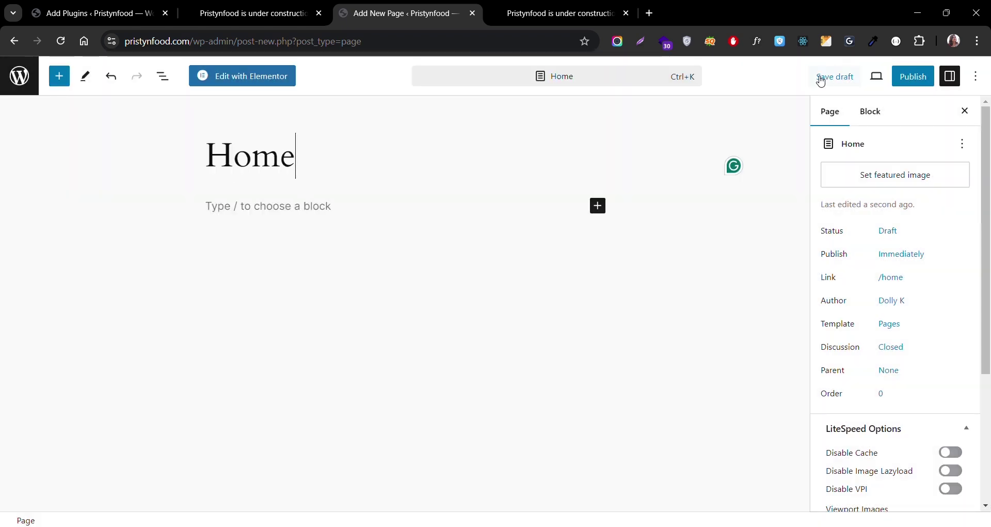
{"action": "left_click", "coordinate": [914, 82]}
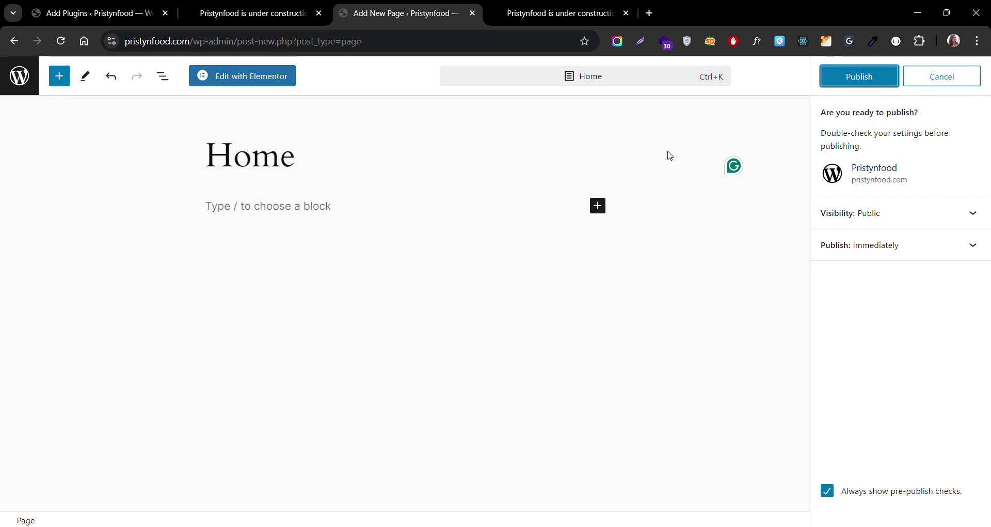
{"action": "left_click", "coordinate": [824, 83]}
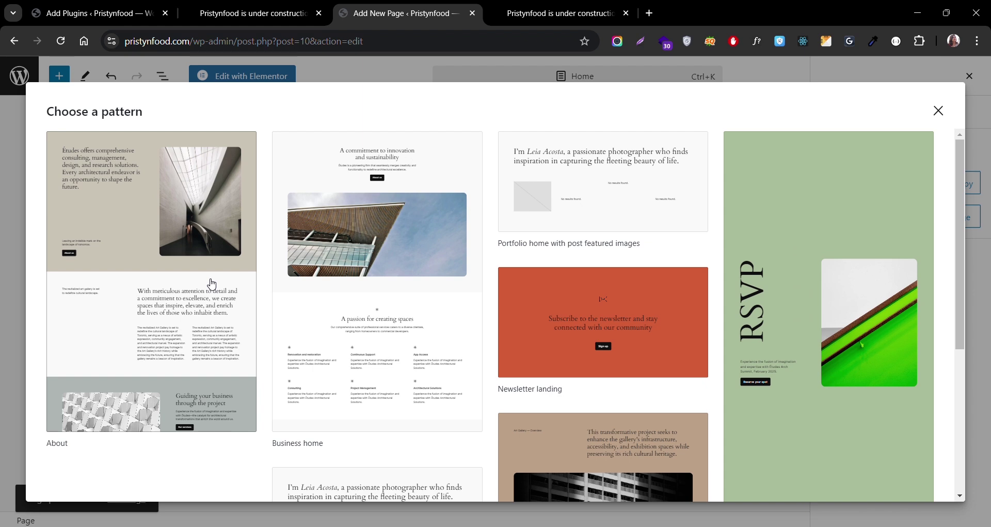
Try the Business home pattern on the Home page and undo its insertion.
{"action": "scroll", "coordinate": [321, 416], "scroll_direction": "down", "scroll_amount": 4}
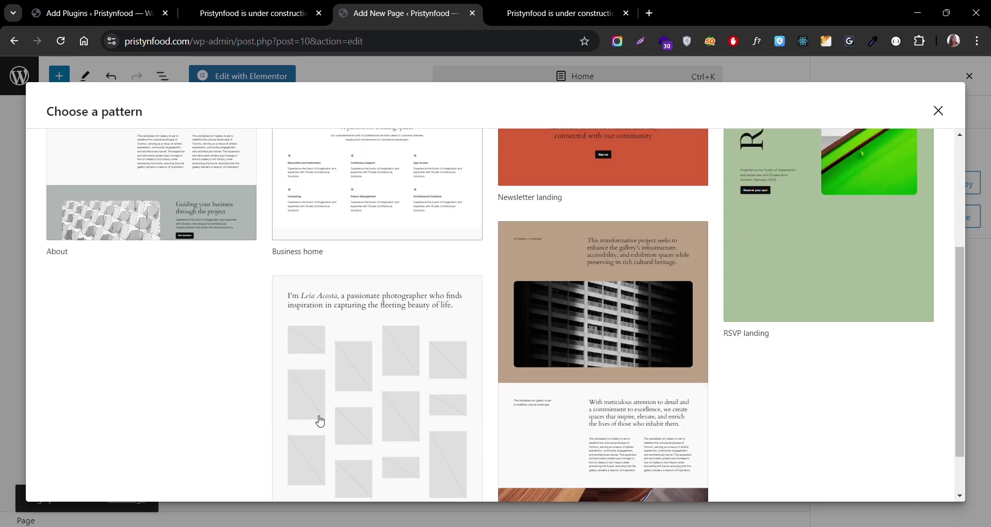
{"action": "scroll", "coordinate": [320, 420], "scroll_direction": "up", "scroll_amount": 4}
{"action": "left_click", "coordinate": [359, 253]}
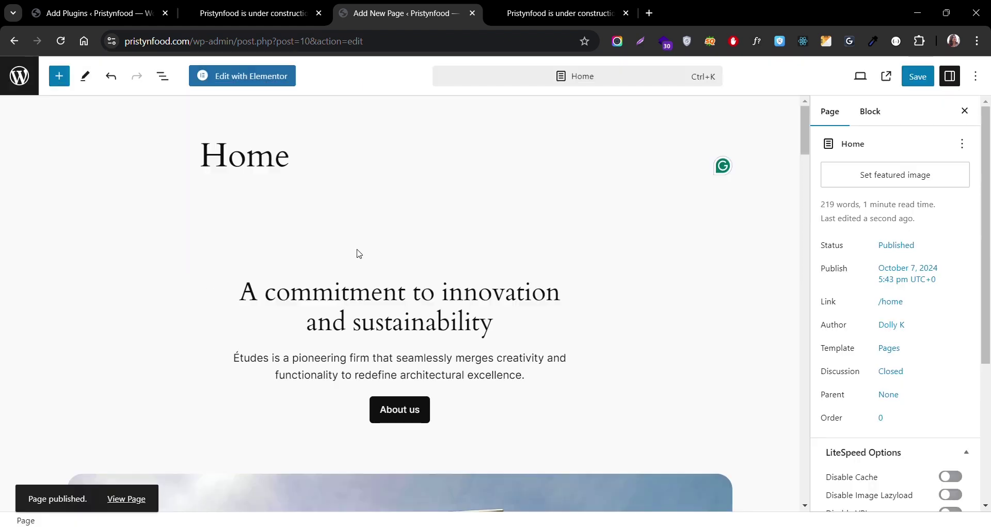
{"action": "scroll", "coordinate": [359, 253], "scroll_direction": "down", "scroll_amount": 5}
{"action": "scroll", "coordinate": [473, 309], "scroll_direction": "up", "scroll_amount": 5}
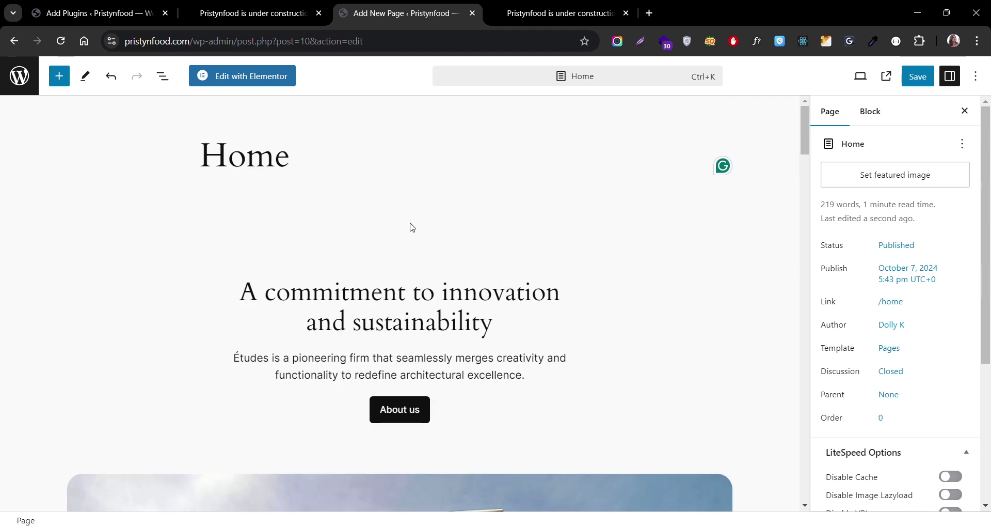
{"action": "key", "text": "ctrl+z"}
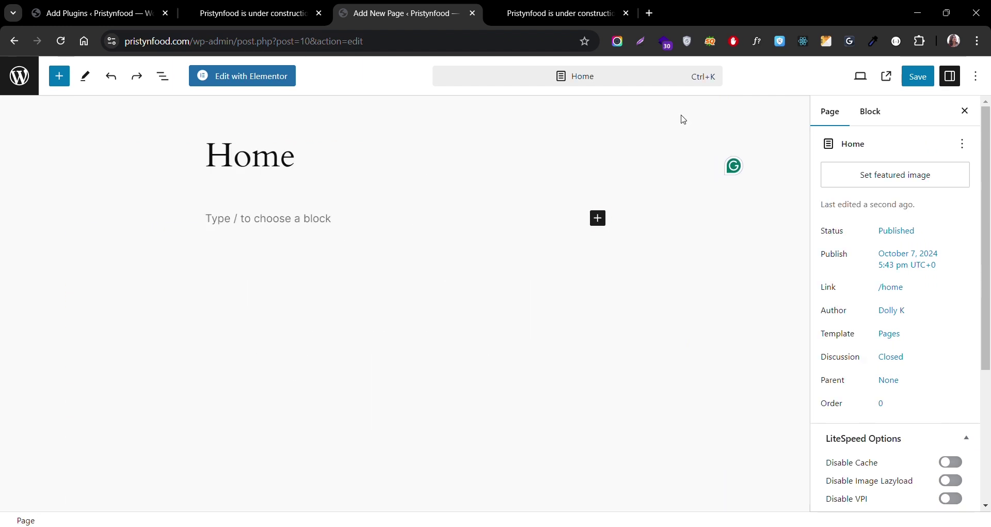
Save the Home page and open it for editing with Elementor.
{"action": "left_click", "coordinate": [918, 84]}
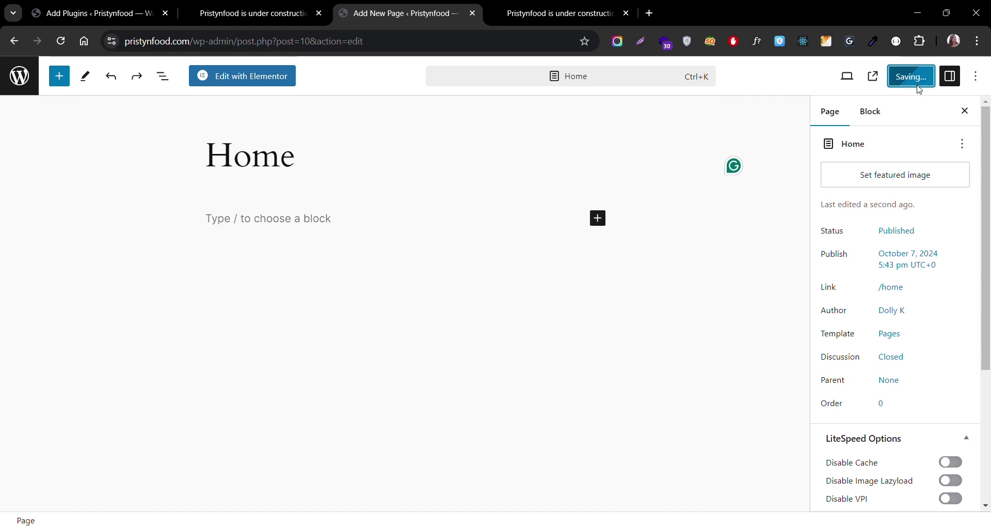
{"action": "left_click", "coordinate": [259, 81]}
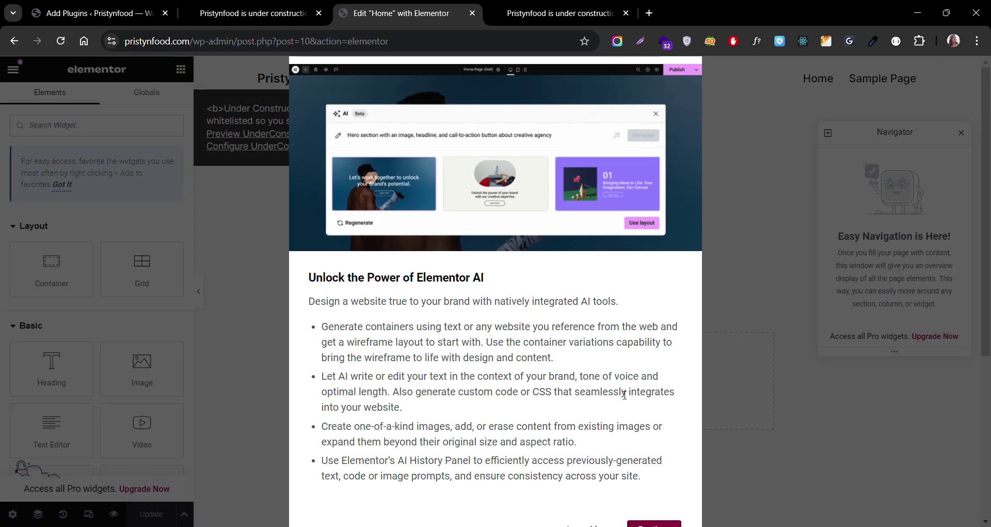
Dismiss the Elementor AI announcement, including its help page, and close the Under Construction Mode notice on the canvas.
{"action": "key", "text": "Escape"}
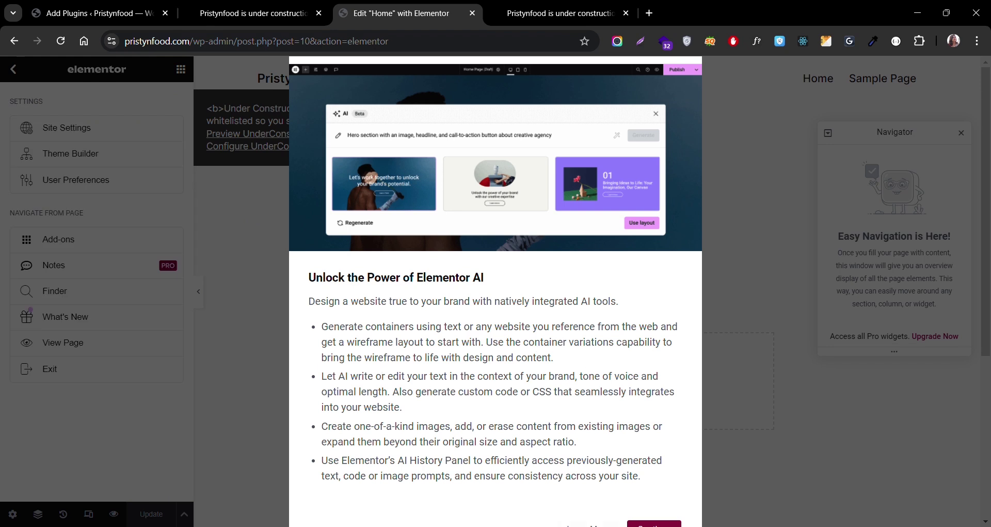
{"action": "left_click", "coordinate": [587, 524]}
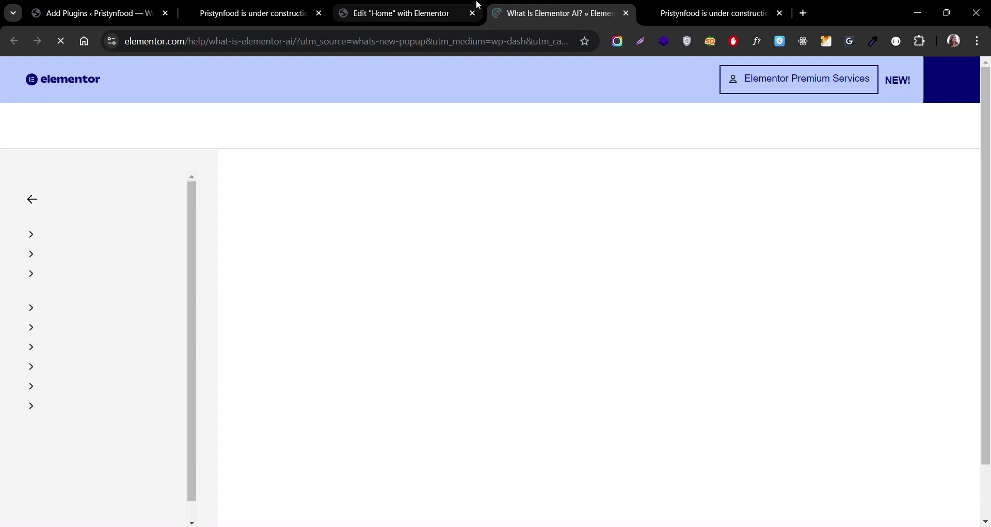
{"action": "key", "text": "ctrl+w"}
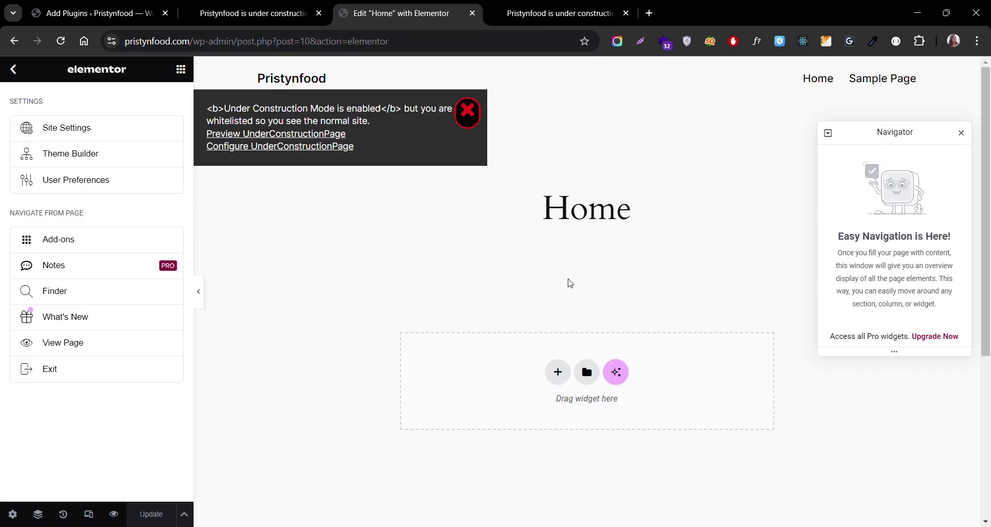
{"action": "left_click", "coordinate": [516, 247]}
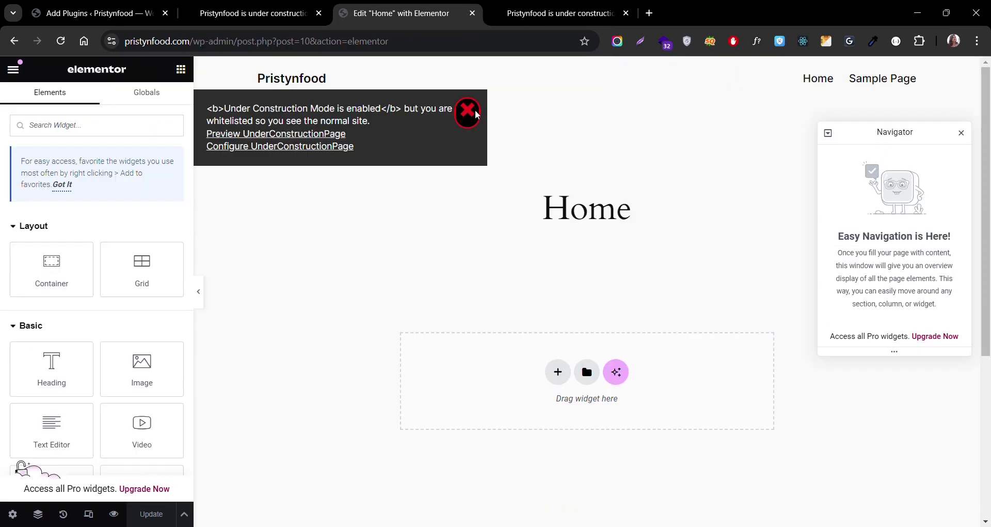
{"action": "left_click", "coordinate": [476, 115]}
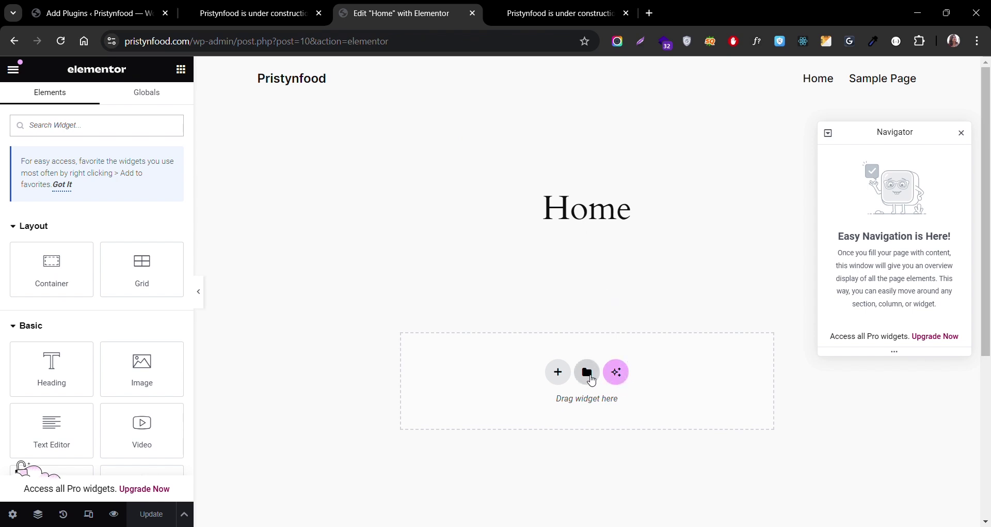
Look at the container layout choices and browse the template library's blocks, saved templates and page templates.
{"action": "left_click", "coordinate": [557, 372]}
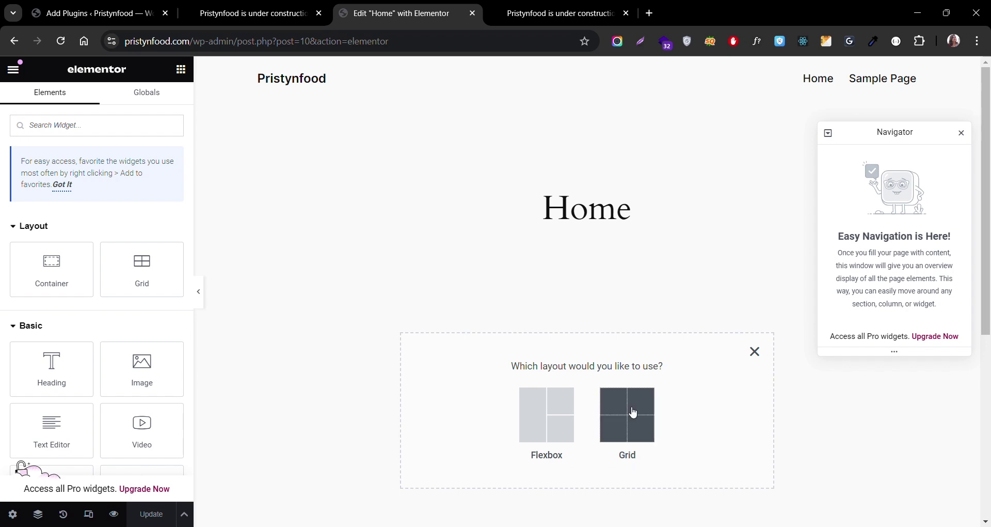
{"action": "left_click", "coordinate": [754, 352]}
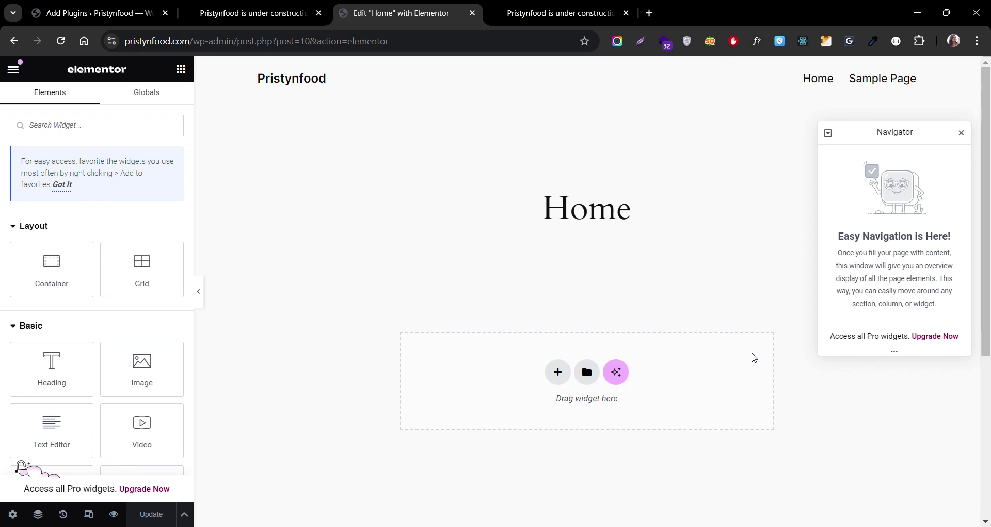
{"action": "left_click", "coordinate": [587, 372]}
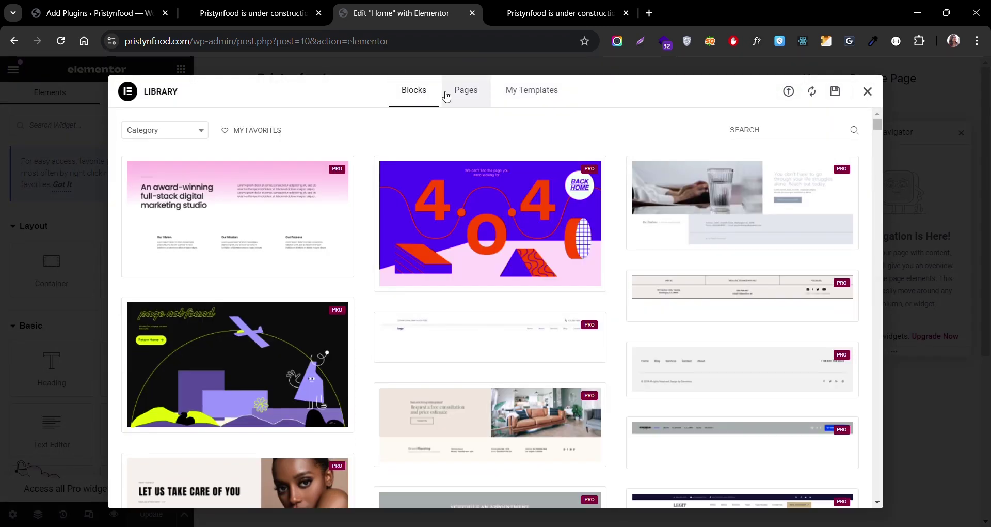
{"action": "left_click", "coordinate": [540, 102]}
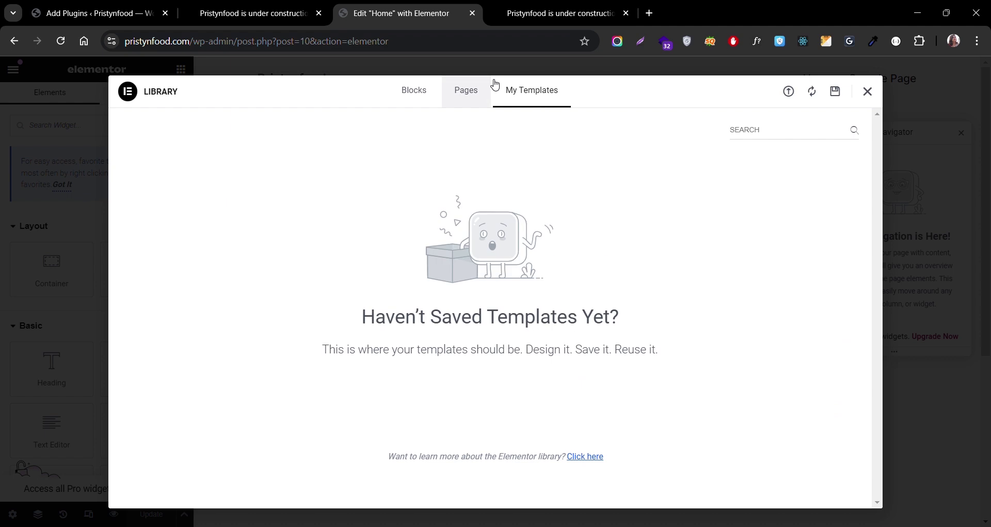
{"action": "left_click", "coordinate": [475, 97]}
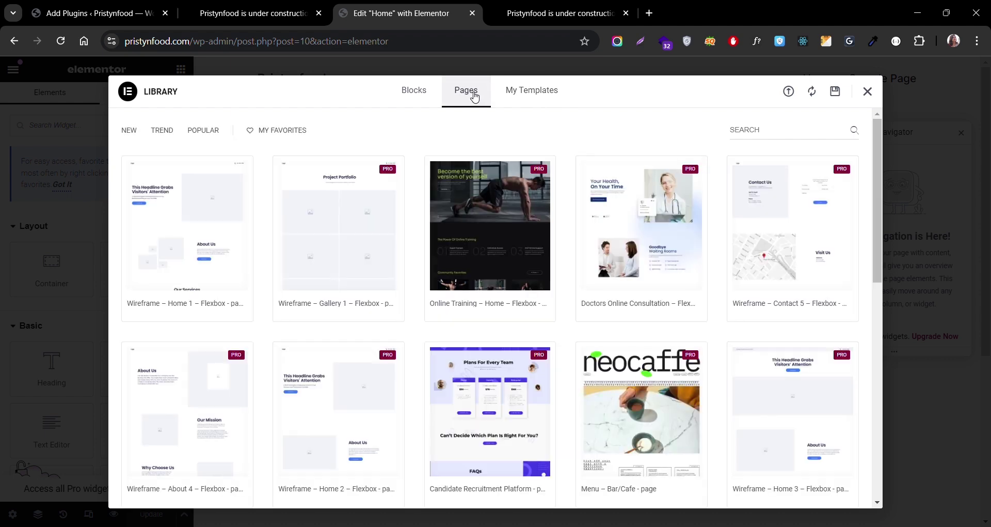
{"action": "key", "text": "Escape"}
Add a Flexbox container with a narrow, wide, narrow three-column structure and show its advanced settings.
{"action": "left_click", "coordinate": [559, 368]}
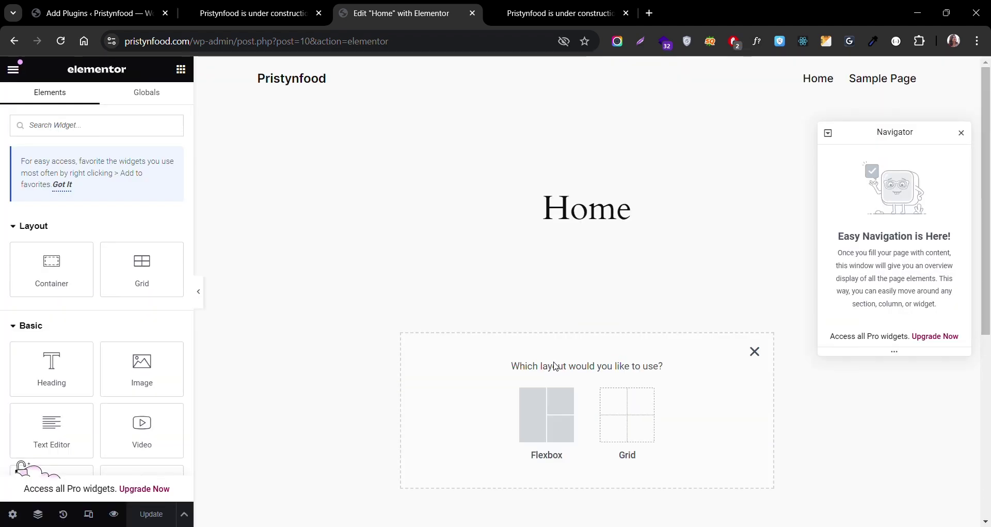
{"action": "left_click", "coordinate": [557, 426]}
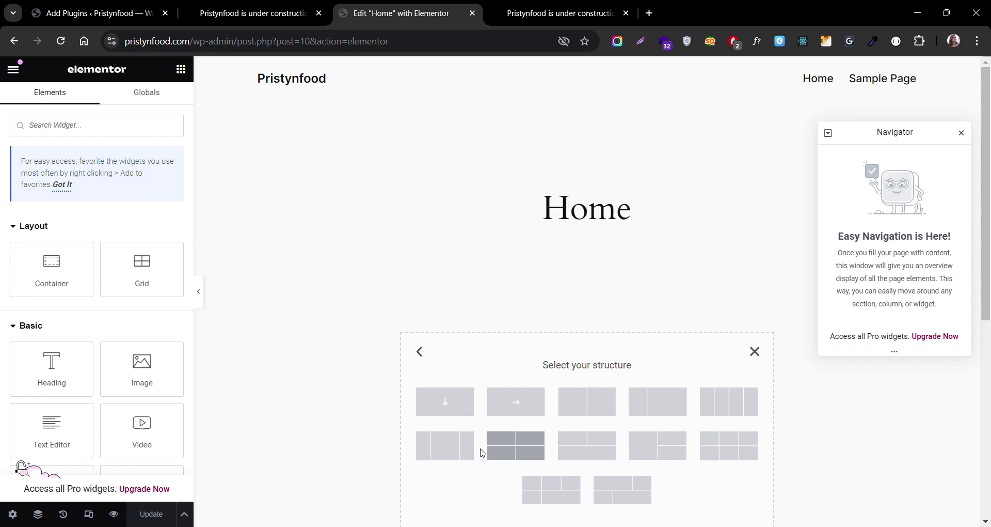
{"action": "left_click", "coordinate": [442, 456]}
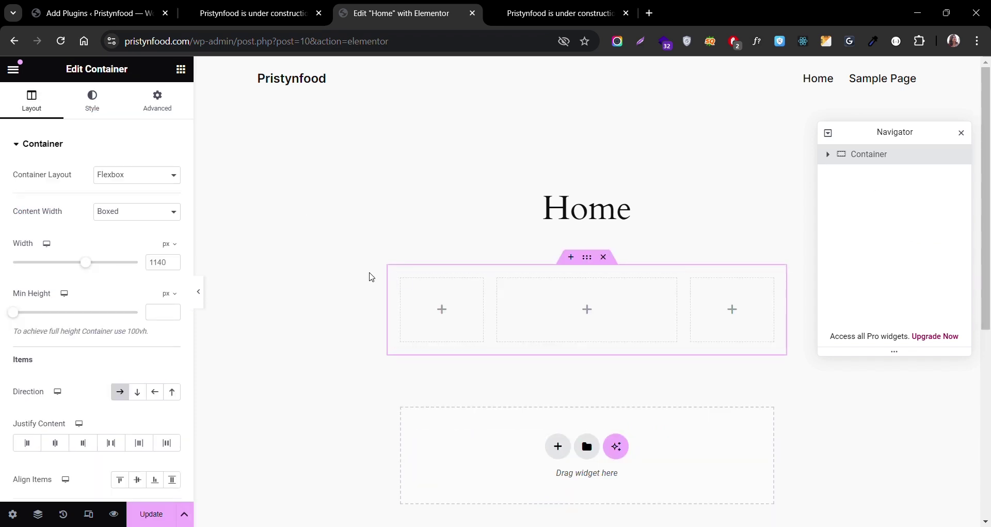
{"action": "left_click", "coordinate": [161, 118]}
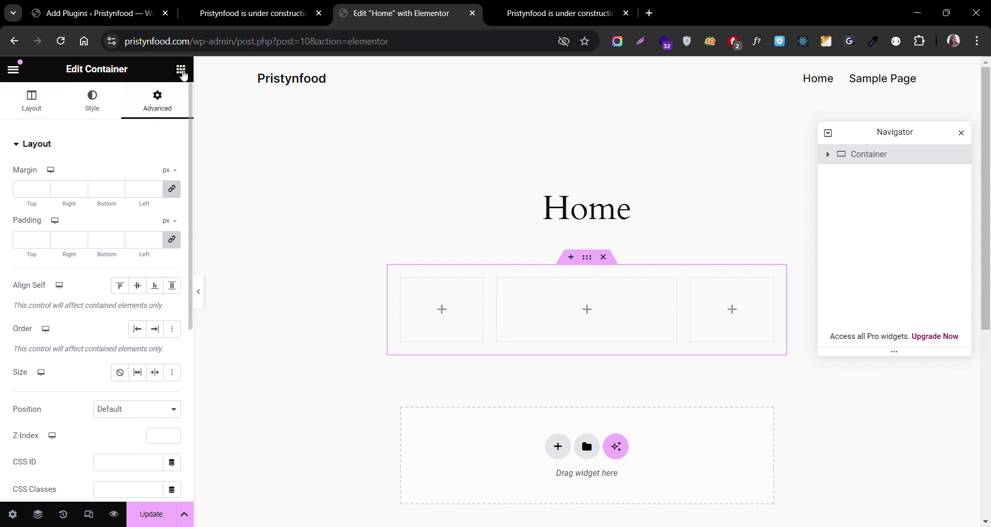
Place a Heading widget in the wide middle column of the container.
{"action": "left_click", "coordinate": [181, 69]}
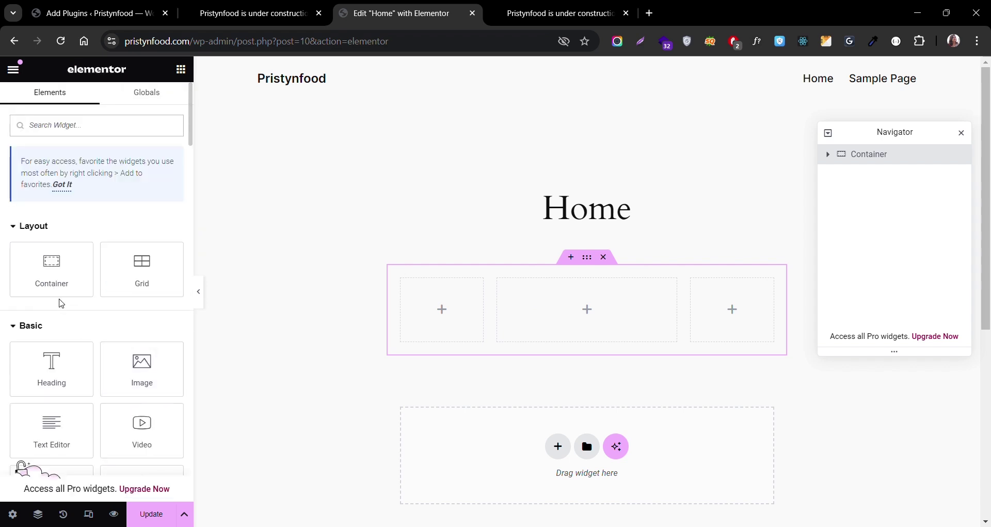
{"action": "scroll", "coordinate": [60, 303], "scroll_direction": "down", "scroll_amount": 1}
{"action": "left_click_drag", "start_coordinate": [54, 305], "coordinate": [580, 298]}
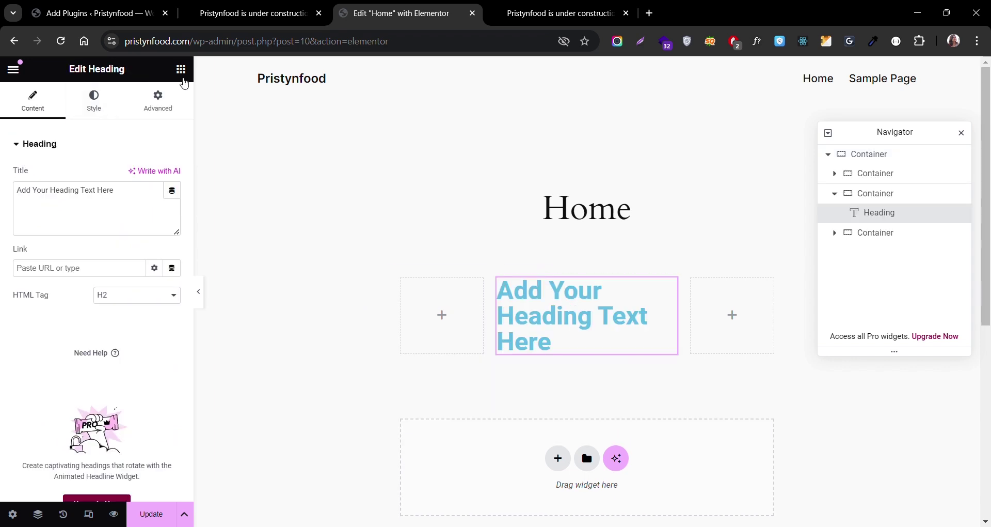
Place an Image widget in the container's first narrow column and a Button widget in the last narrow column.
{"action": "left_click", "coordinate": [180, 70]}
{"action": "left_click_drag", "start_coordinate": [137, 370], "coordinate": [427, 314]}
{"action": "left_click", "coordinate": [181, 70]}
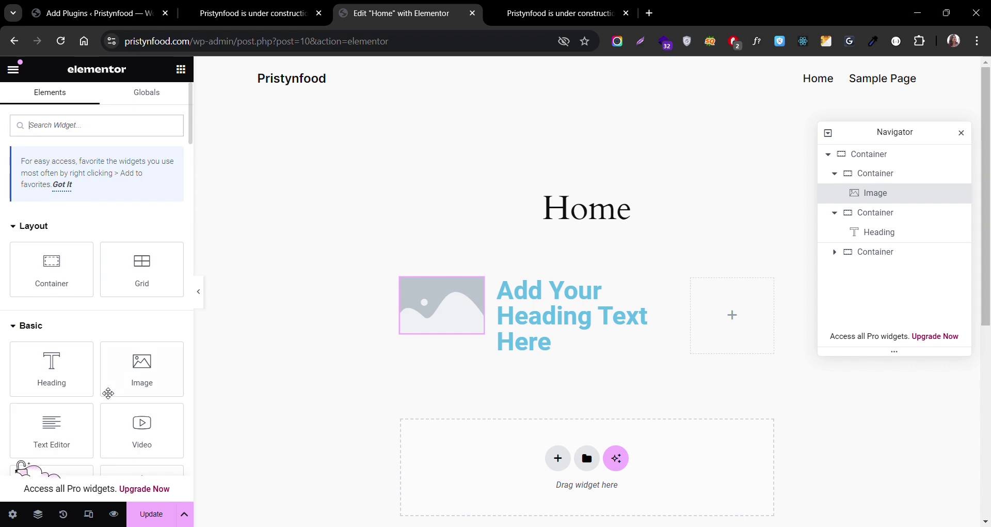
{"action": "scroll", "coordinate": [105, 393], "scroll_direction": "down", "scroll_amount": 3}
{"action": "left_click_drag", "start_coordinate": [57, 385], "coordinate": [751, 319]}
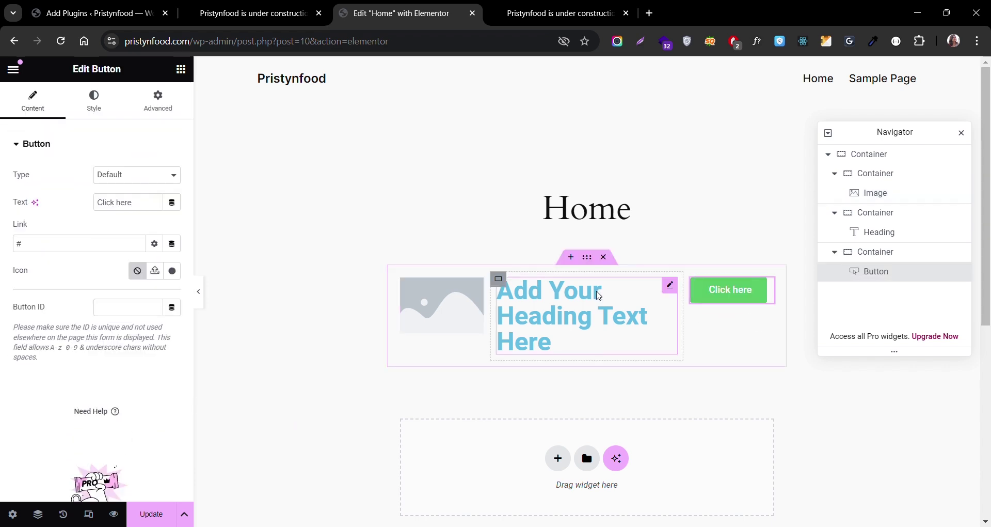
Set the outer container's Align Self to Center and Size to None, and try to widen it from its edge.
{"action": "left_click", "coordinate": [588, 258]}
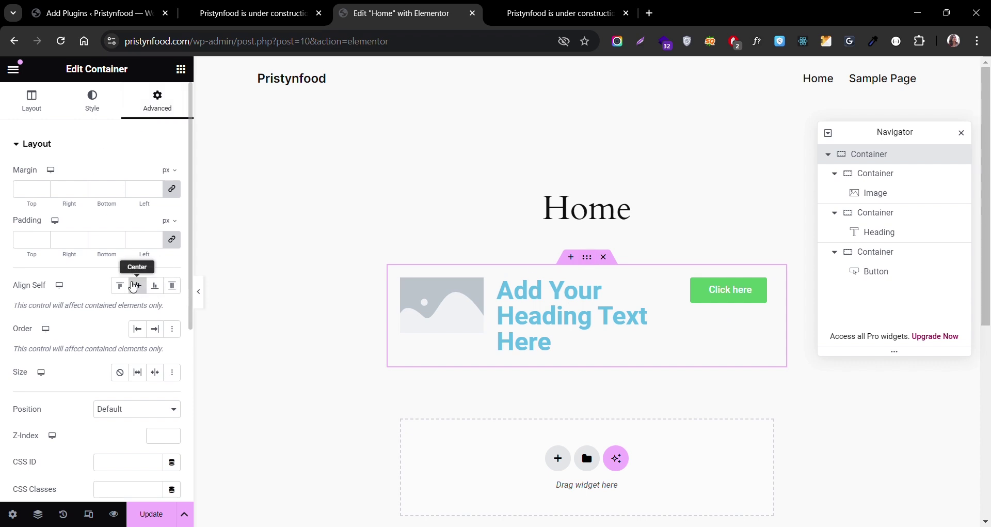
{"action": "left_click", "coordinate": [138, 371]}
{"action": "left_click_drag", "start_coordinate": [394, 311], "coordinate": [285, 308]}
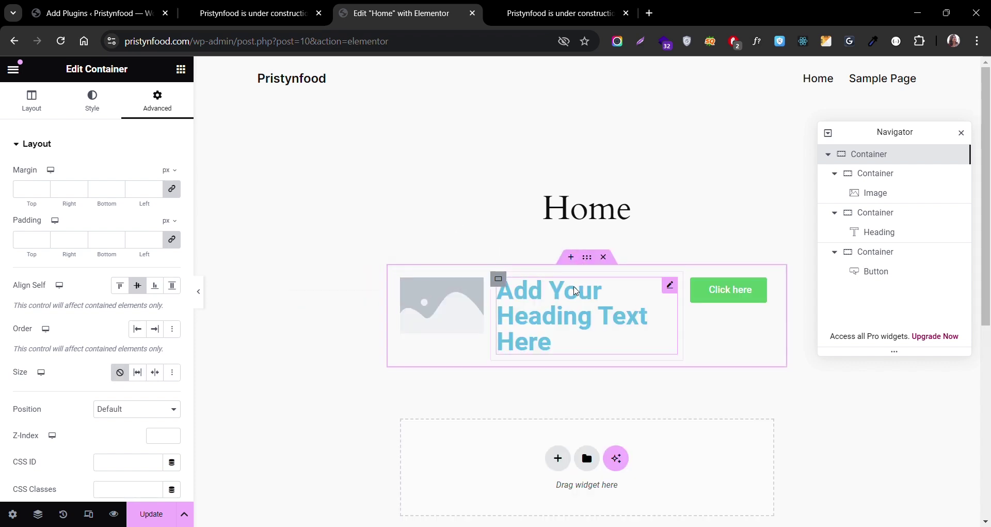
Replace the placeholder text of the heading in the middle column with "This is Header".
{"action": "left_click", "coordinate": [567, 299]}
{"action": "triple_click", "coordinate": [565, 301]}
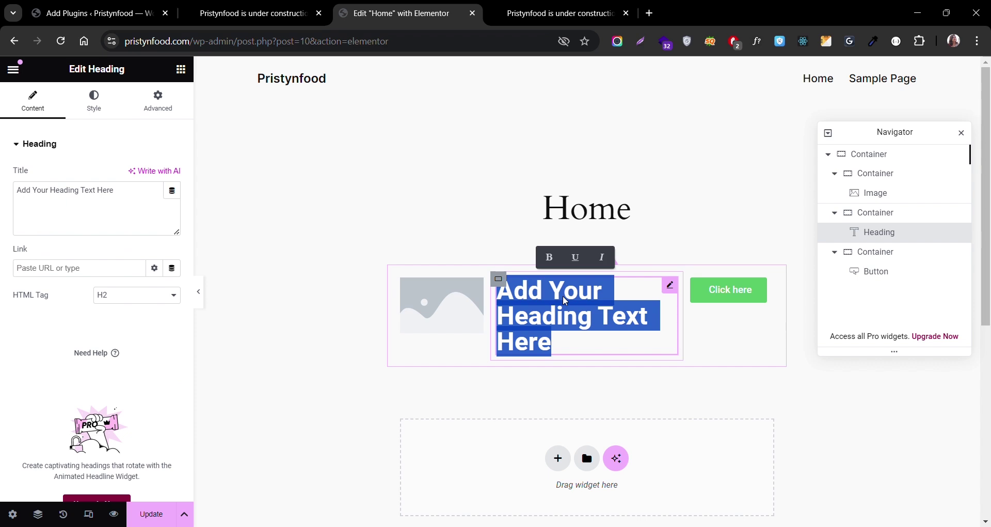
{"action": "type", "text": "This is Header"}
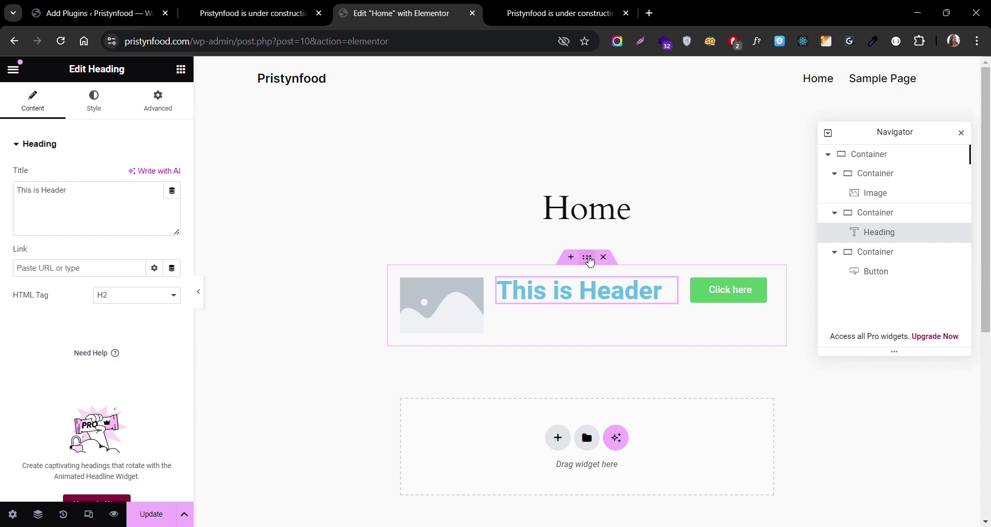
Set the outer container's Justify Content and Align Items both to Center in its layout settings.
{"action": "right_click", "coordinate": [587, 261]}
{"action": "left_click", "coordinate": [645, 190]}
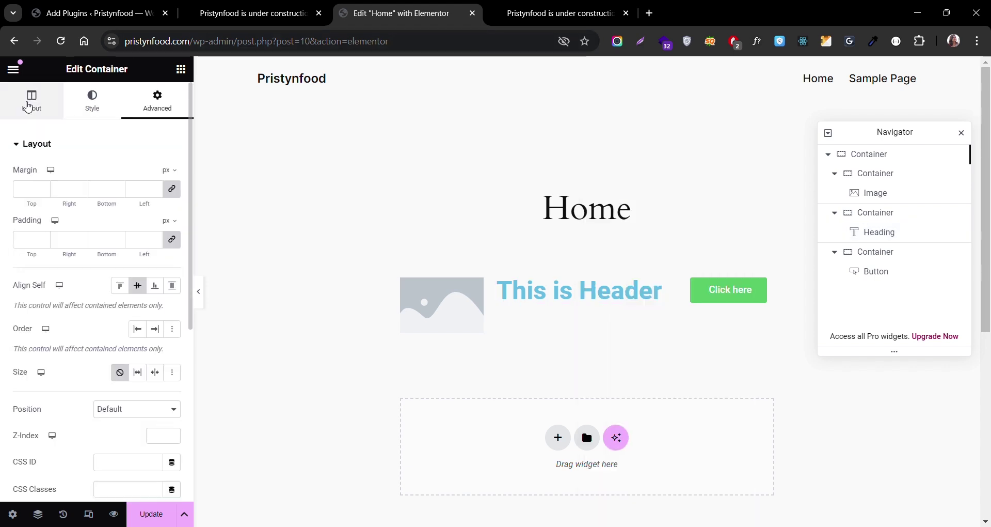
{"action": "left_click", "coordinate": [31, 100]}
{"action": "scroll", "coordinate": [110, 299], "scroll_direction": "down", "scroll_amount": 2}
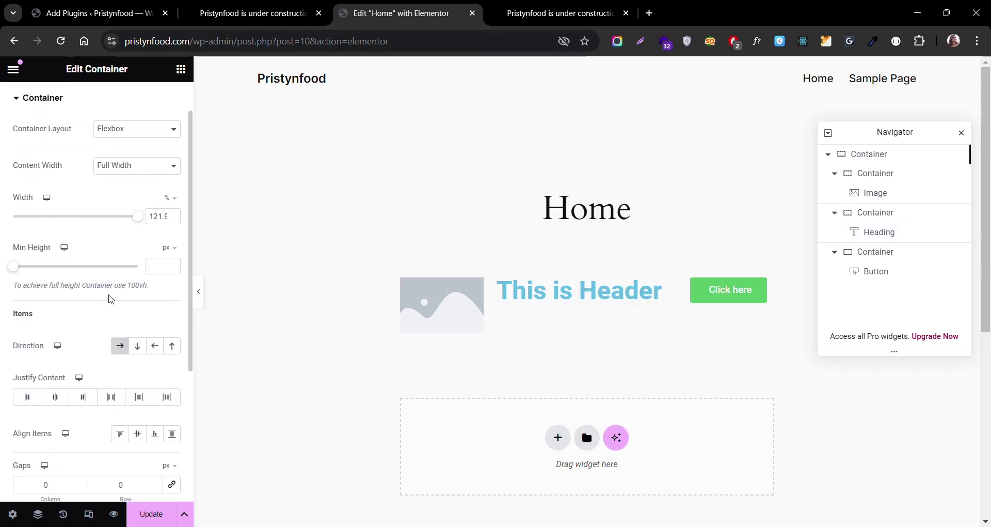
{"action": "left_click", "coordinate": [64, 381]}
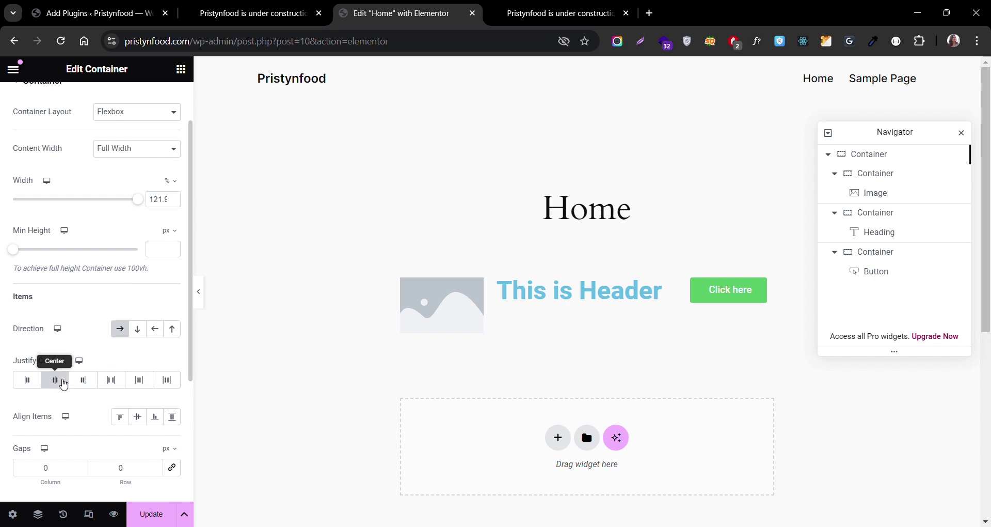
{"action": "left_click", "coordinate": [145, 417]}
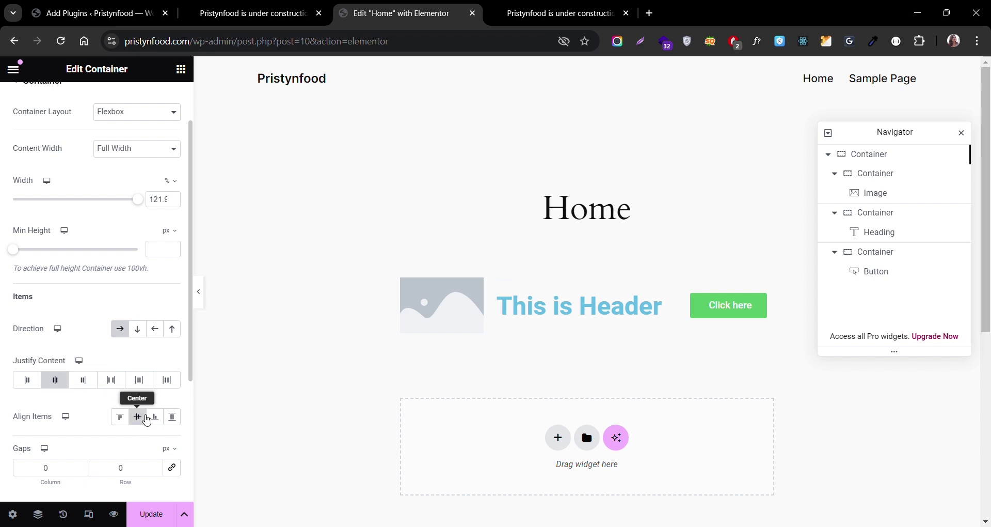
Insert 8.png as the picture of the Image widget in the first column.
{"action": "left_click", "coordinate": [459, 304]}
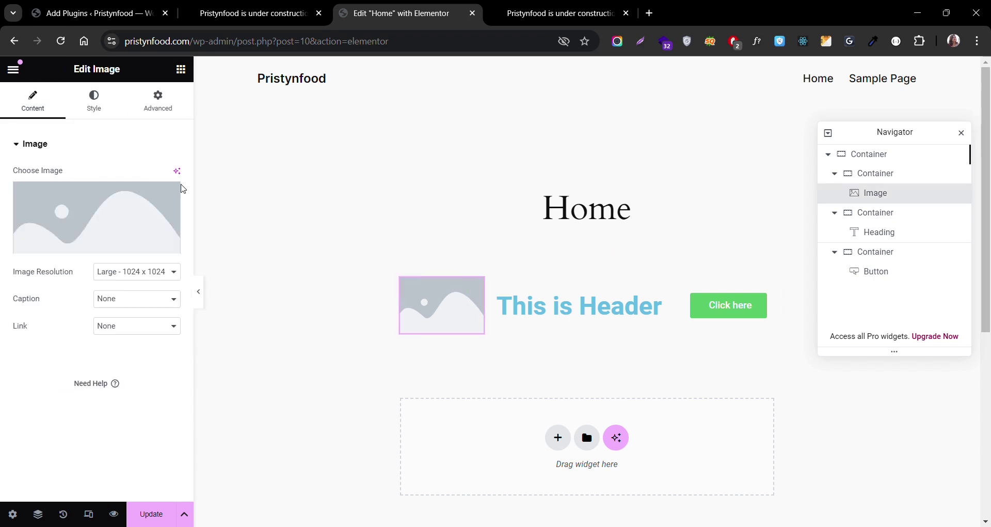
{"action": "left_click", "coordinate": [133, 212]}
{"action": "left_click", "coordinate": [579, 307]}
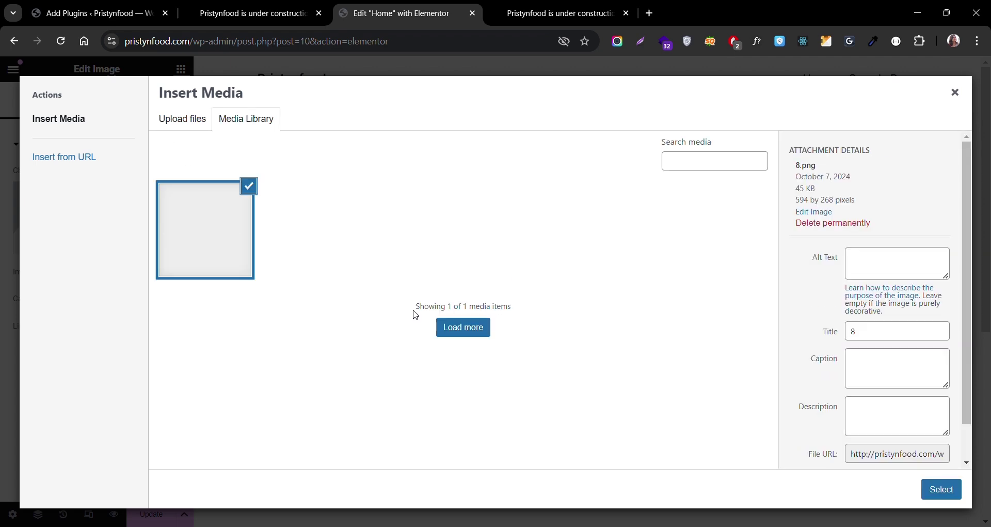
{"action": "left_click", "coordinate": [954, 481]}
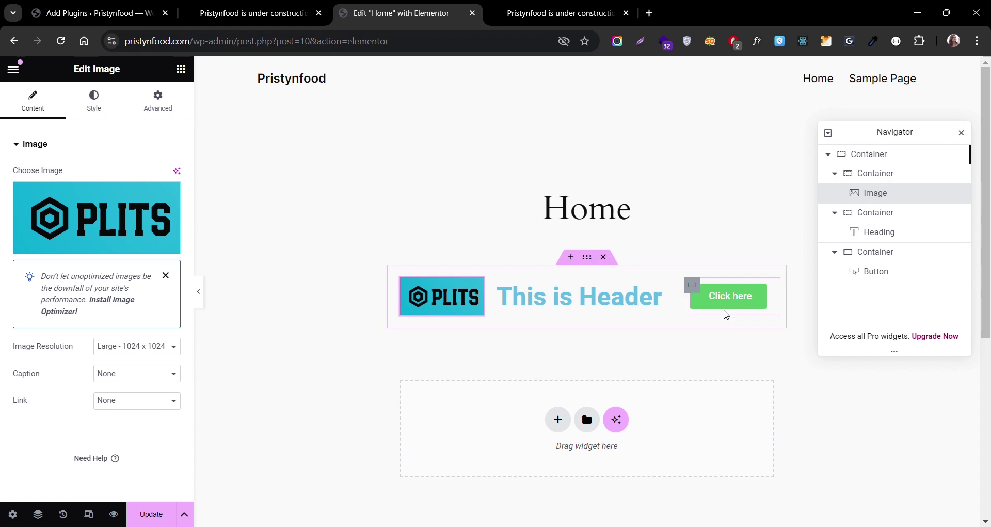
Look at the Home page's general settings, including its title, status and page layout options.
{"action": "left_click", "coordinate": [665, 290]}
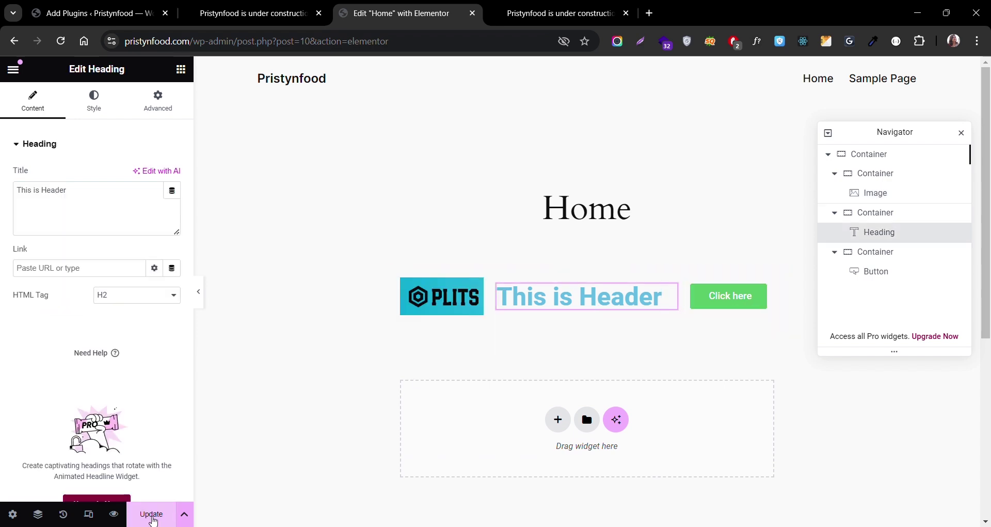
{"action": "left_click", "coordinate": [13, 514]}
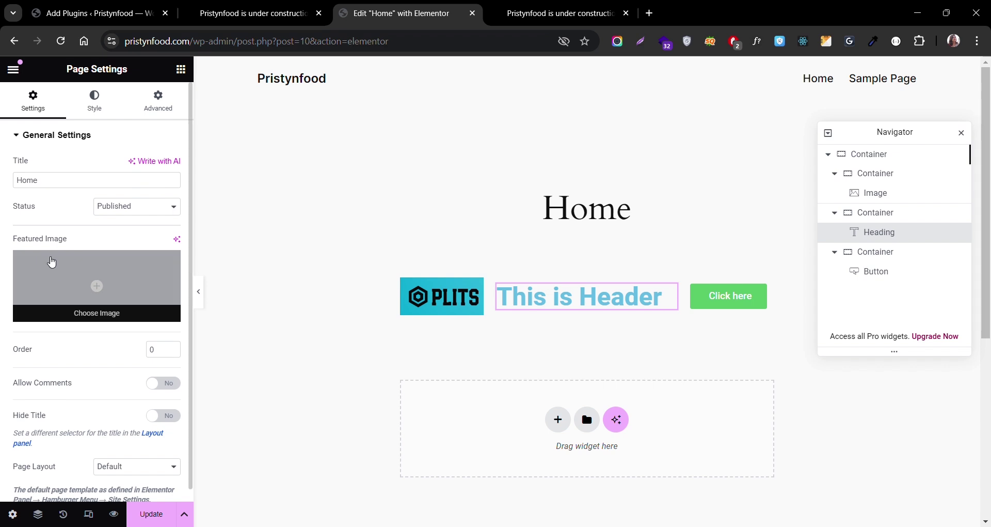
{"action": "scroll", "coordinate": [52, 262], "scroll_direction": "down", "scroll_amount": 1}
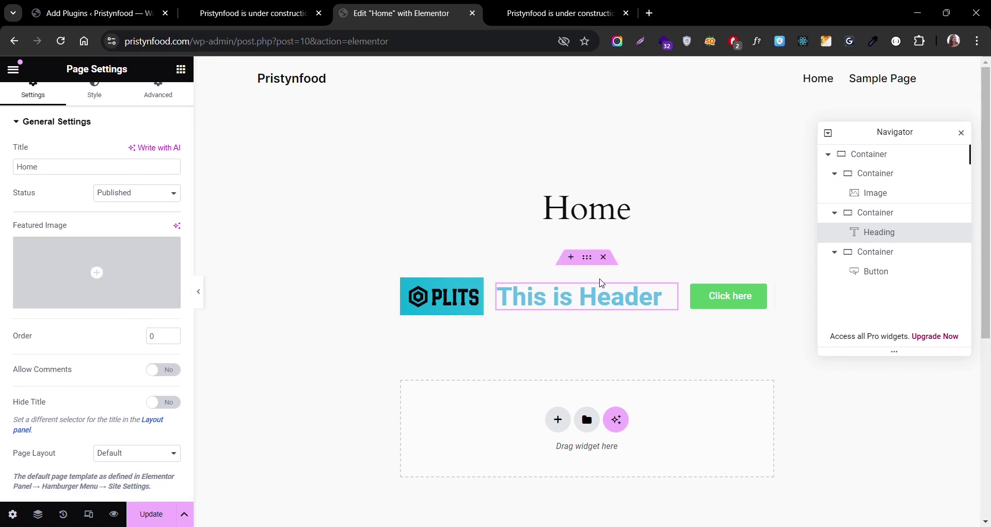
Choose Full Width content for the outer container, justify its items to Start and set its minimum height to 216 px.
{"action": "left_click", "coordinate": [587, 257]}
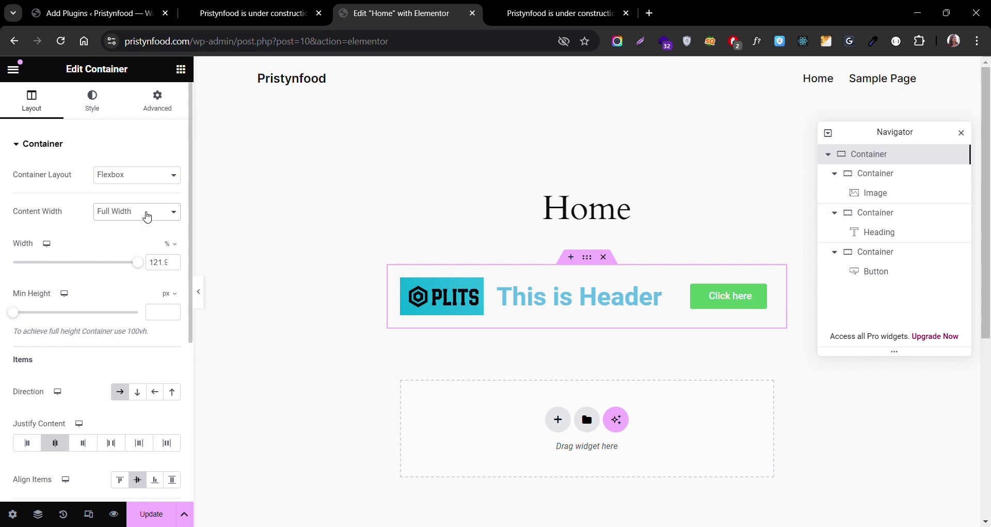
{"action": "left_click", "coordinate": [144, 230]}
{"action": "left_click", "coordinate": [139, 245]}
{"action": "left_click", "coordinate": [28, 443]}
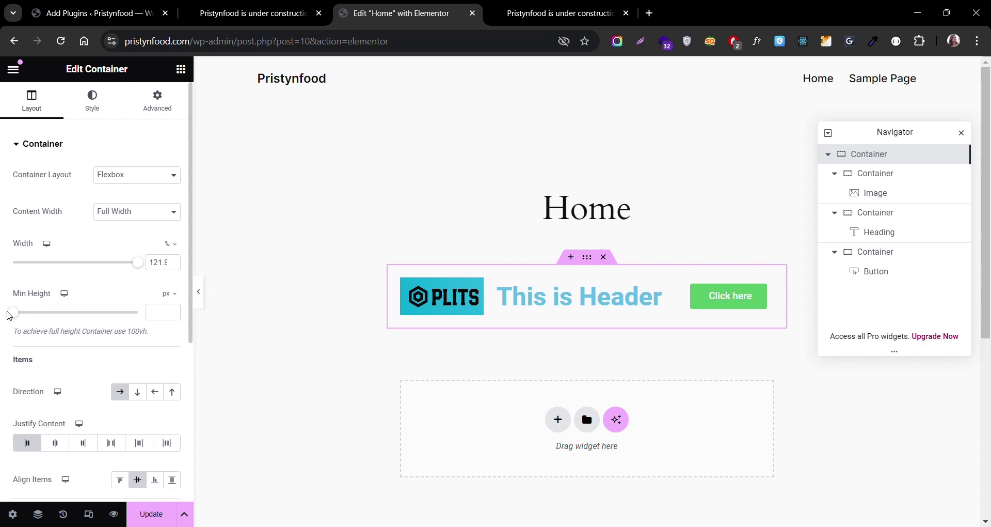
{"action": "left_click_drag", "start_coordinate": [24, 315], "coordinate": [34, 316]}
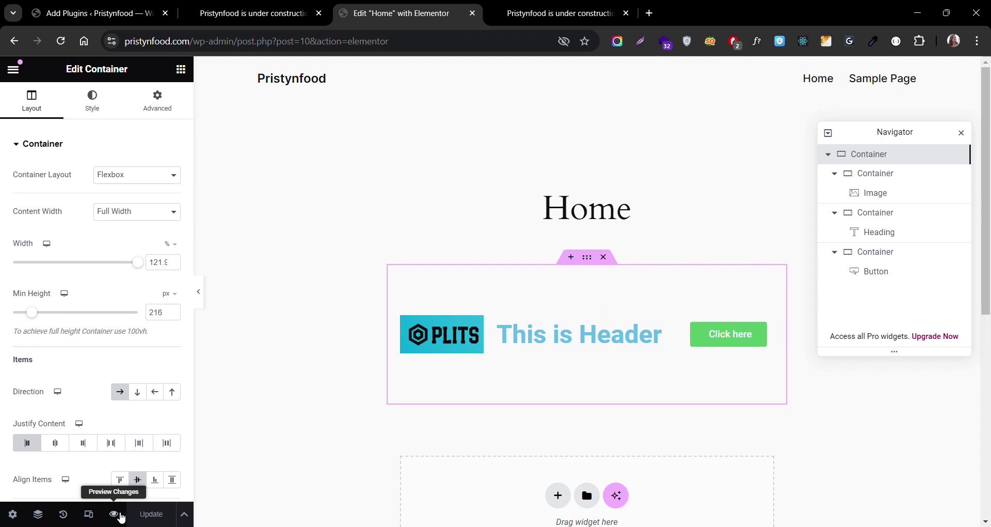
Preview the Home page's changes in the browser and return to the page settings in the editor.
{"action": "left_click", "coordinate": [114, 514]}
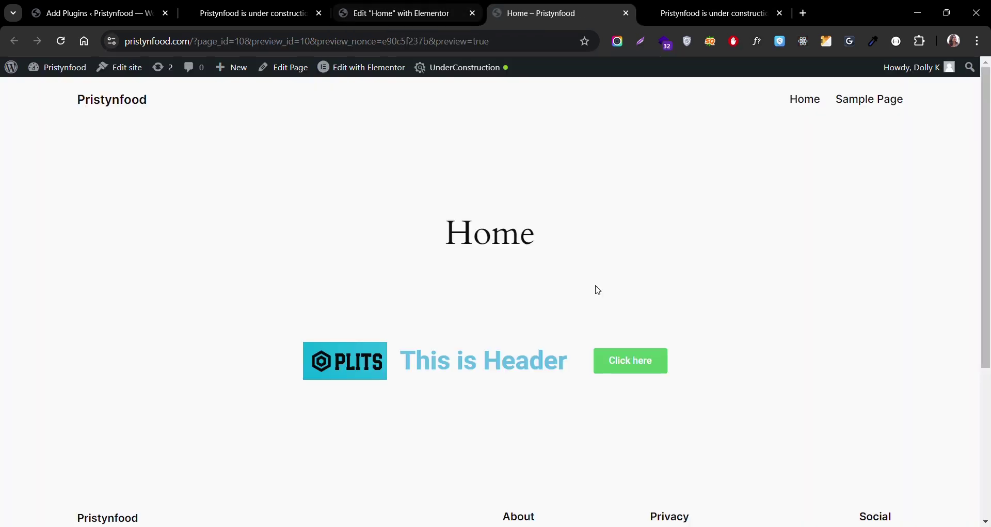
{"action": "left_click", "coordinate": [420, 15]}
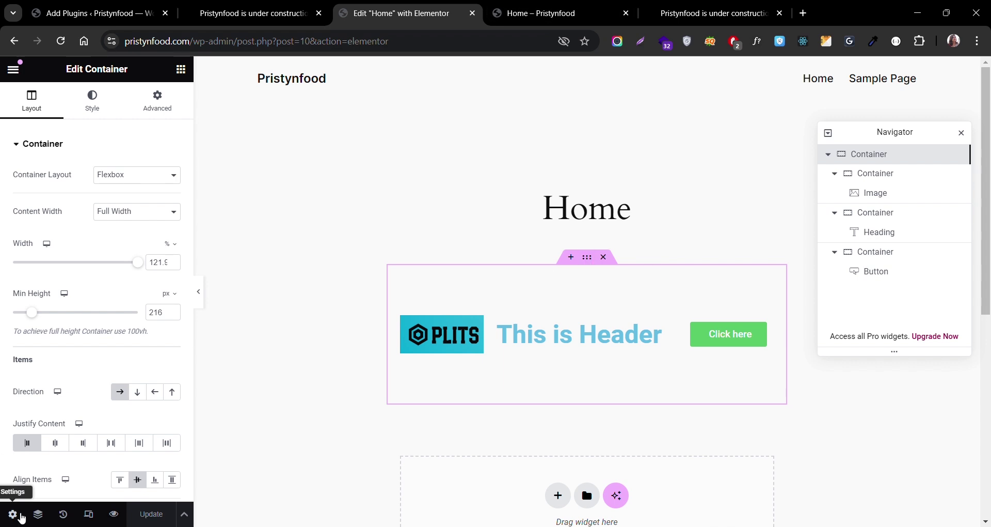
{"action": "left_click", "coordinate": [13, 513]}
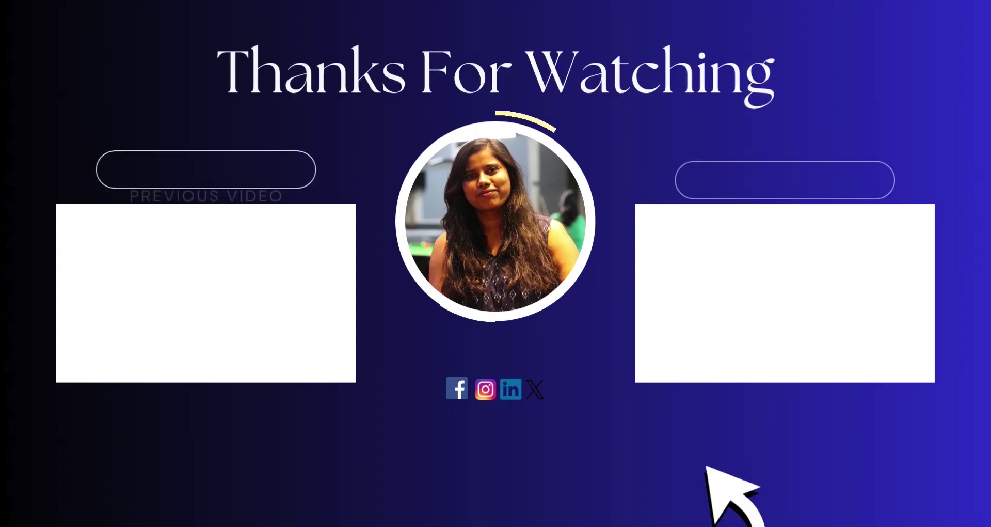